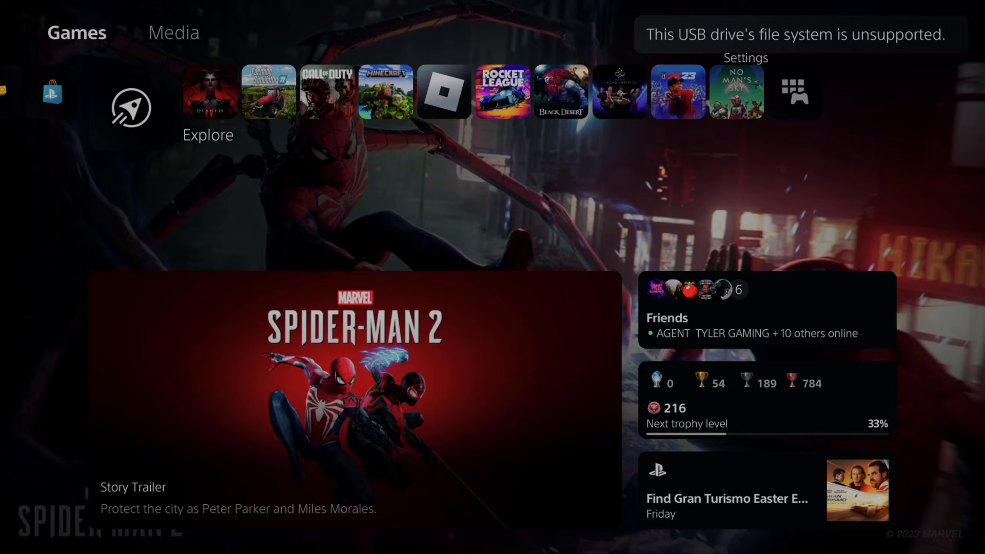
- Open Storage settings and select the SanDisk USB Extended Storage drive
key("Return")
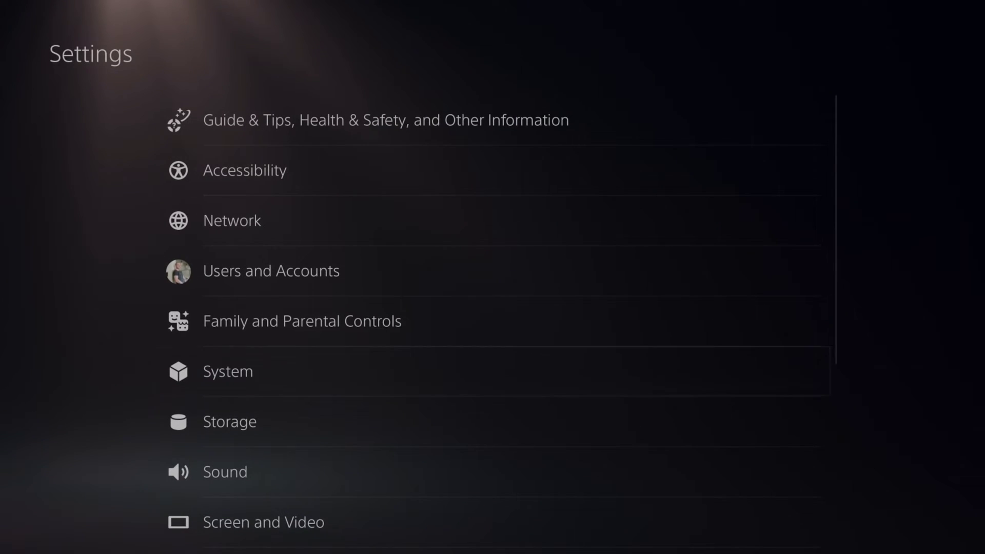
key("Down")
key("Return")
key("Down")
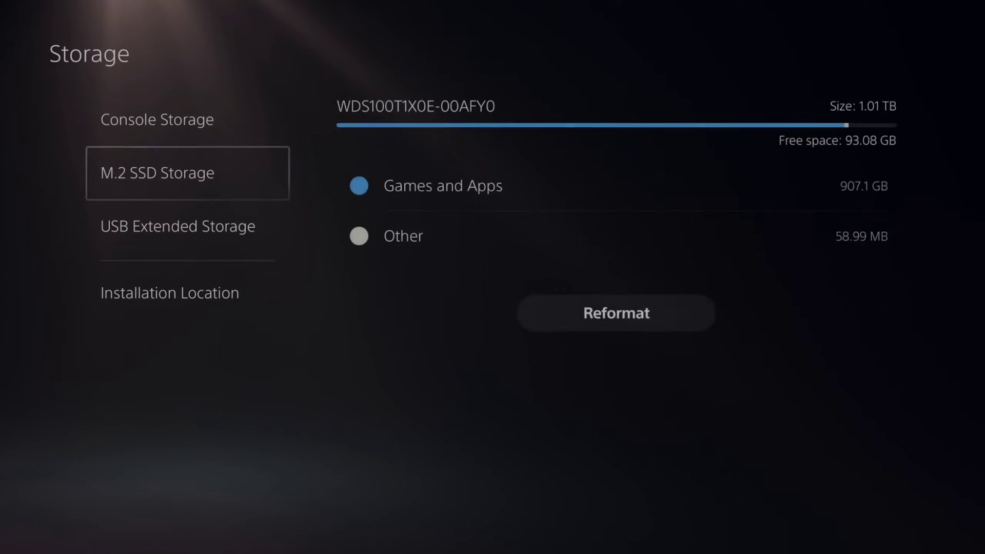
key("Down")
key("Return")
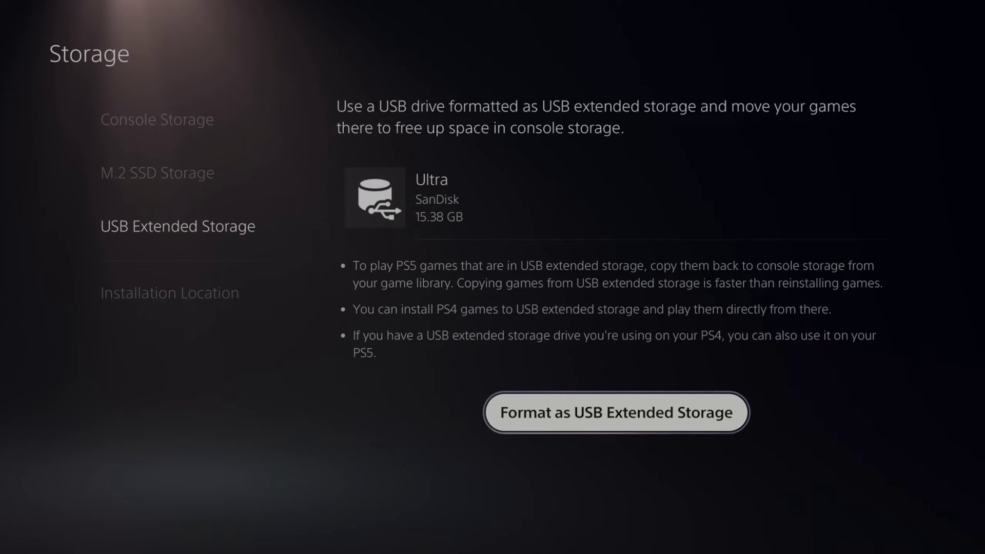
- Attempt Format as USB Extended Storage and dismiss the connection and formatting-requirements errors
key("Return")
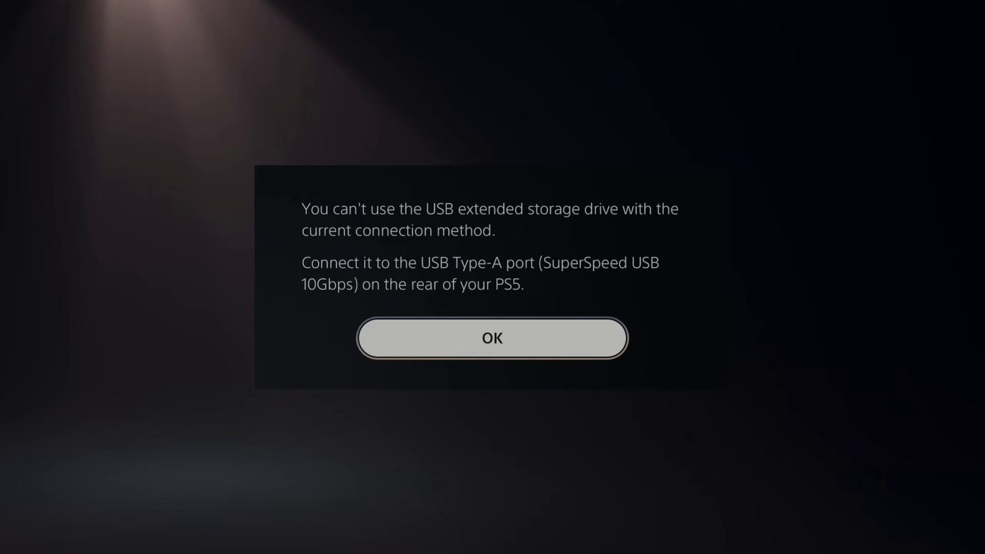
key("Return")
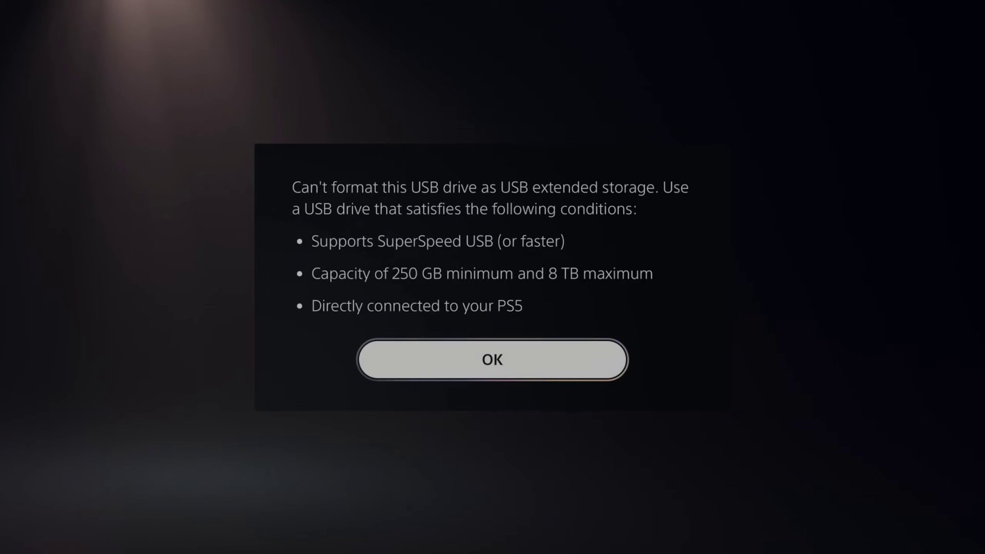
key("Return")
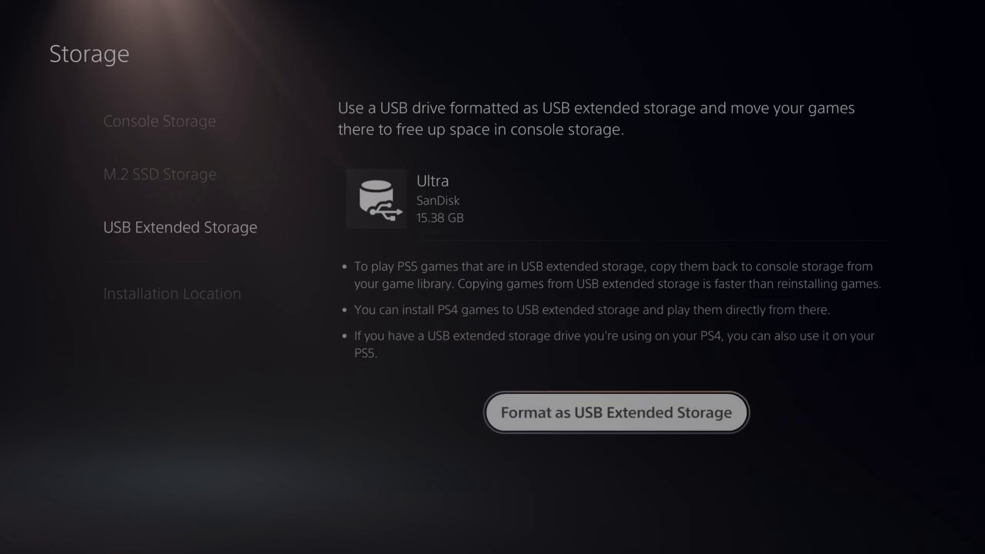
key("Escape")
- Back out of the drive details and Storage to the Settings category list
key("Down")
key("Up")
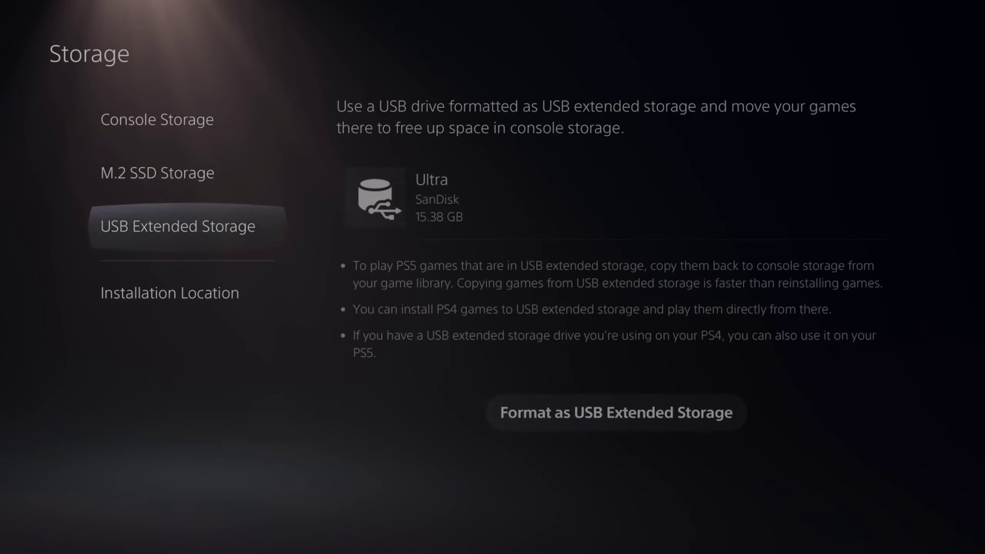
key("Right")
key("Left")
key("Up")
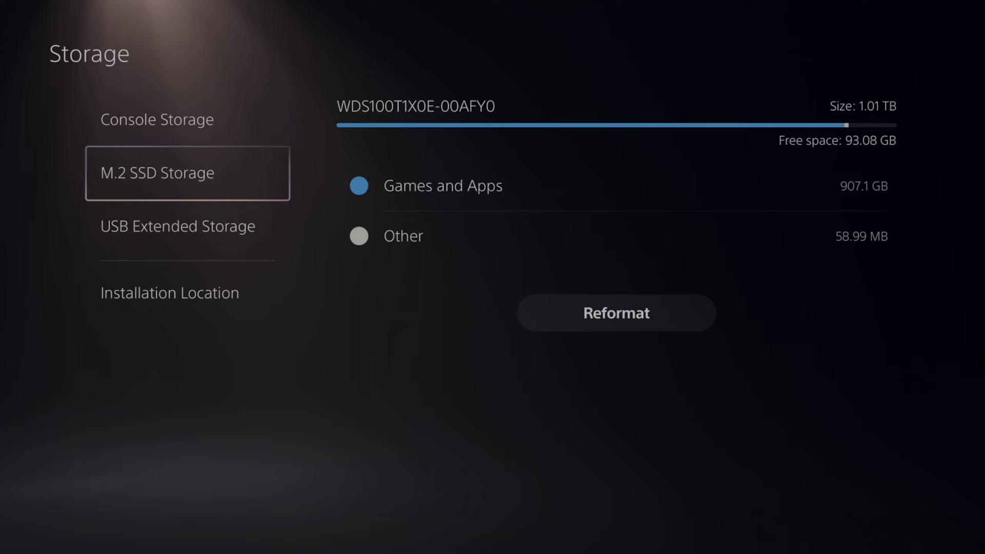
key("Up")
key("Escape")
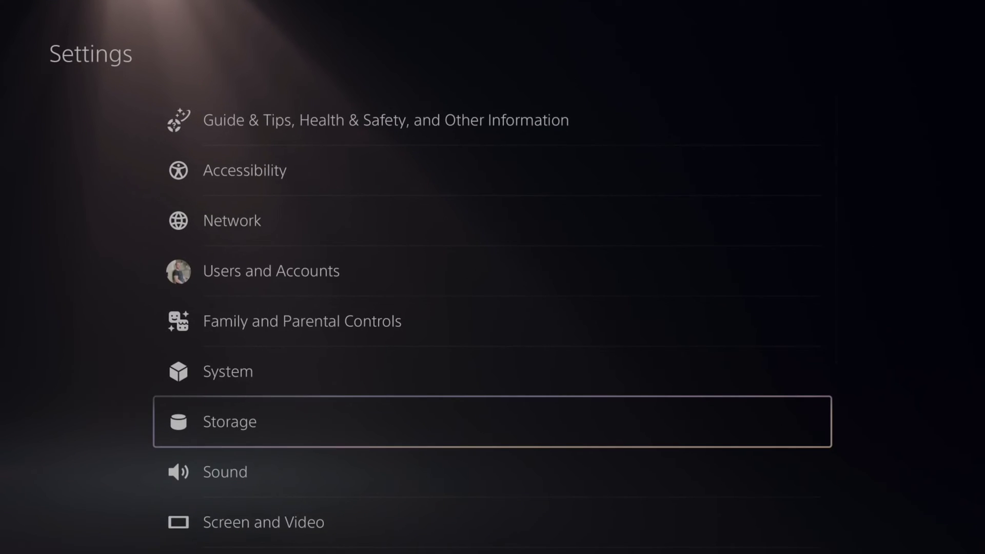
key("Down")
key("Down")
key("Down")
key("Down")
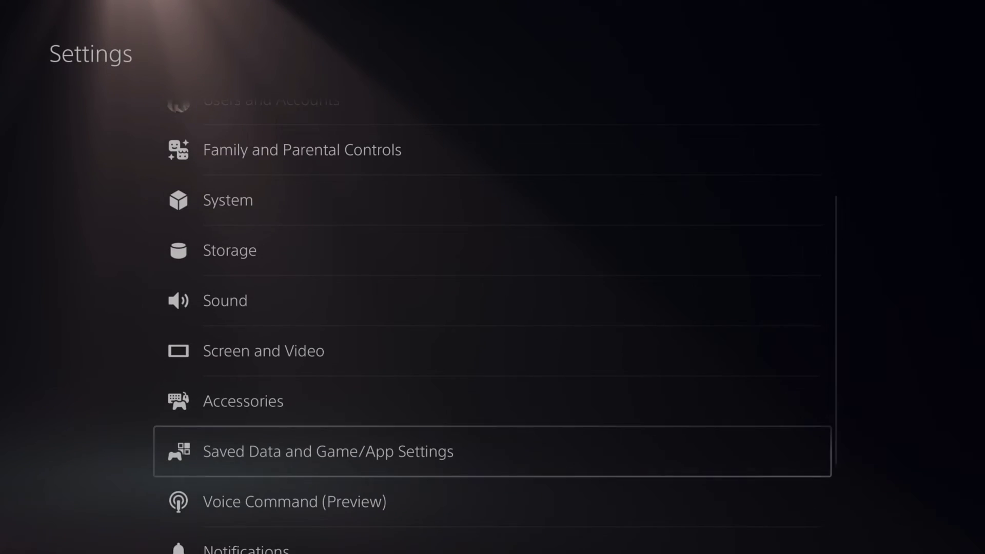
key("Down")
key("Up")
key("Up")
key("Up")
key("Up")
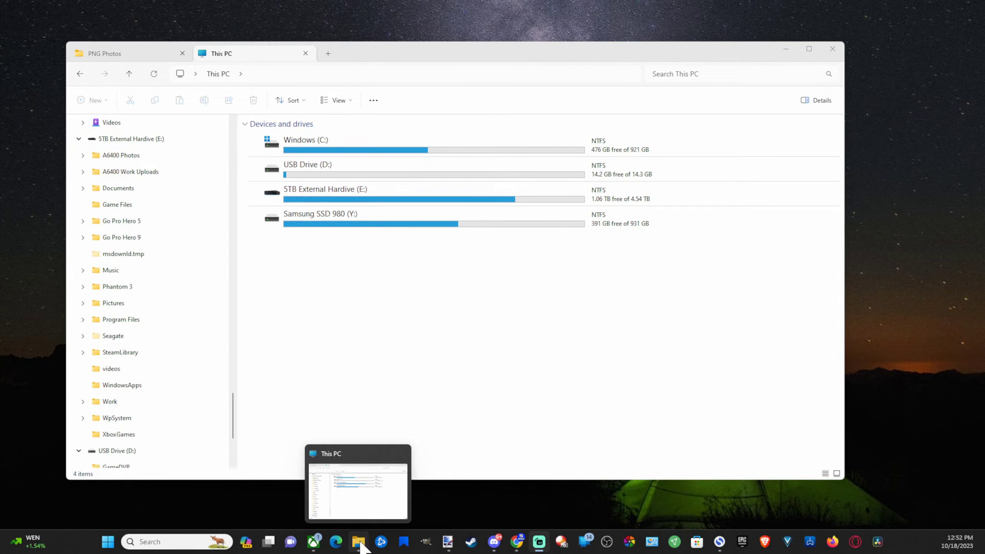
- Browse USB Drive (D:) from This PC and expand it to reveal its GameDVR folder
left_click(359, 541)
scroll(200, 338, "up", 3)
double_click(191, 338)
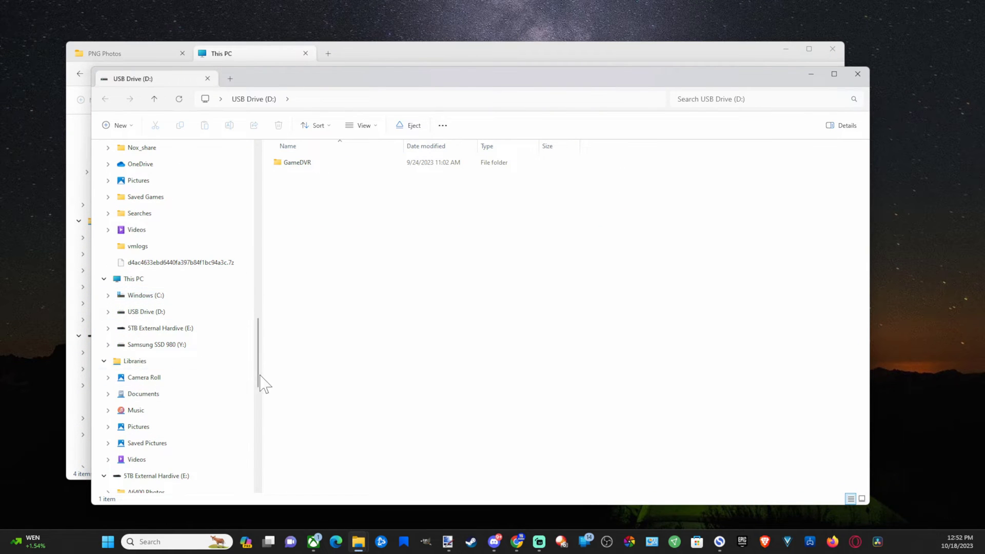
scroll(204, 308, "up", 3)
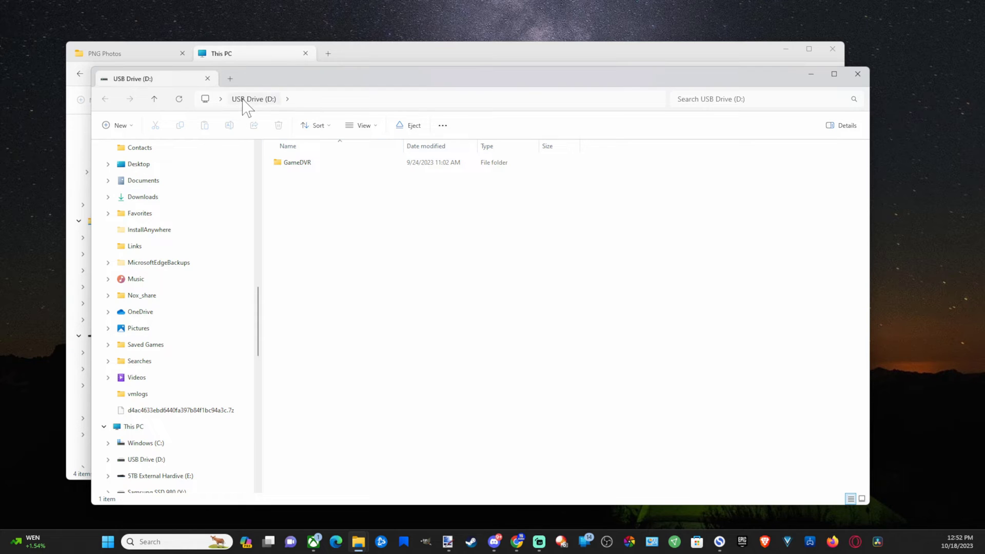
scroll(225, 300, "down", 3)
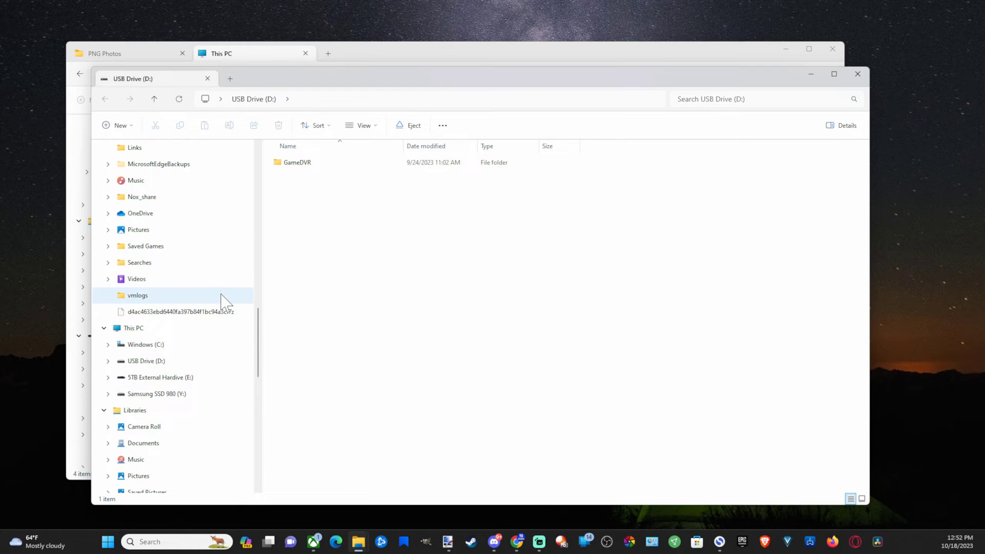
scroll(225, 301, "down", 3)
scroll(225, 300, "down", 3)
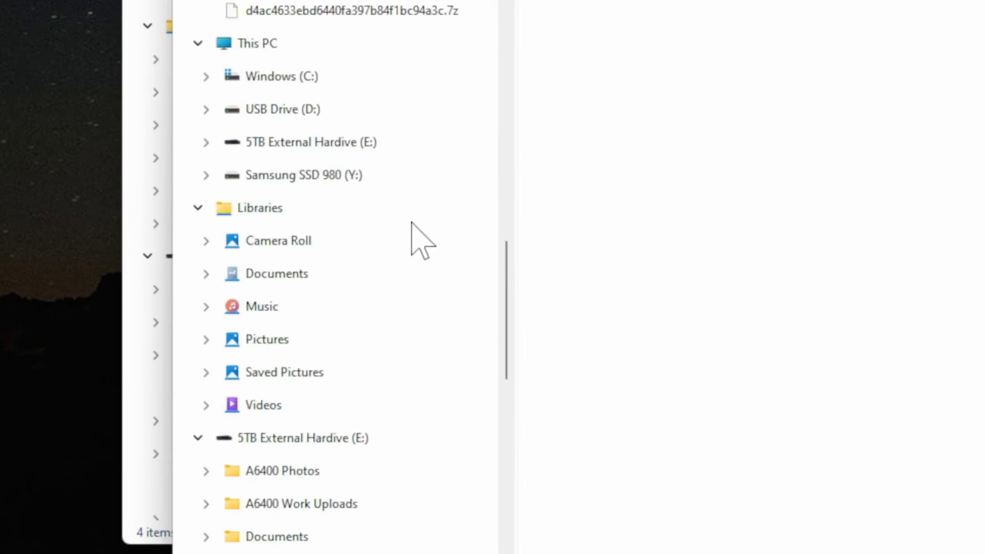
scroll(422, 240, "up", 5)
scroll(416, 192, "up", 5)
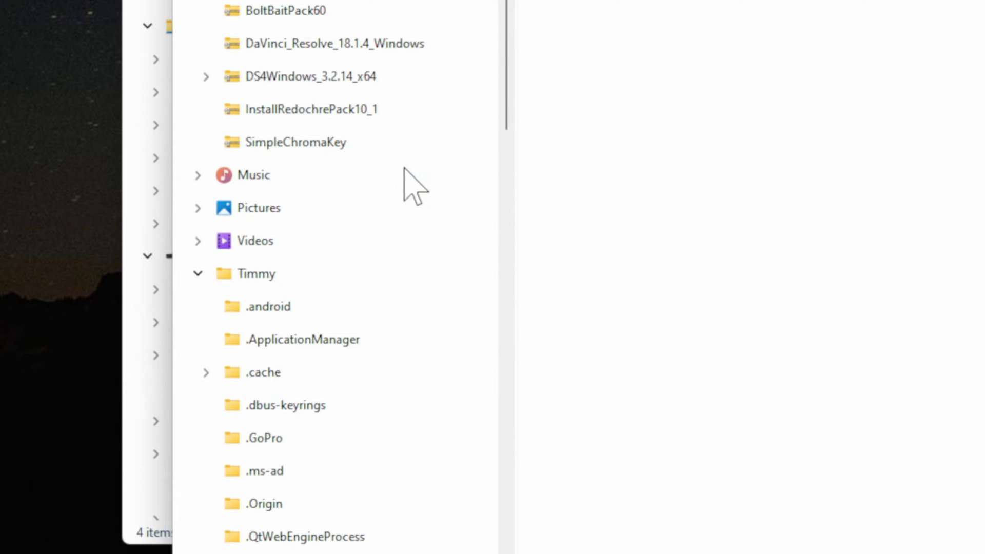
scroll(414, 185, "up", 3)
scroll(400, 181, "up", 2)
scroll(396, 181, "down", 5)
scroll(386, 189, "down", 3)
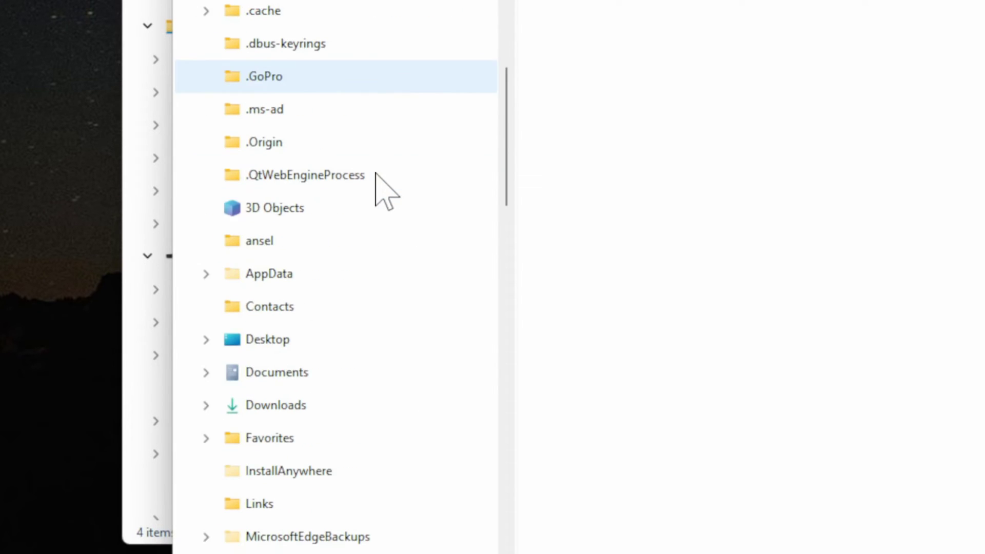
scroll(385, 189, "down", 4)
scroll(375, 177, "down", 3)
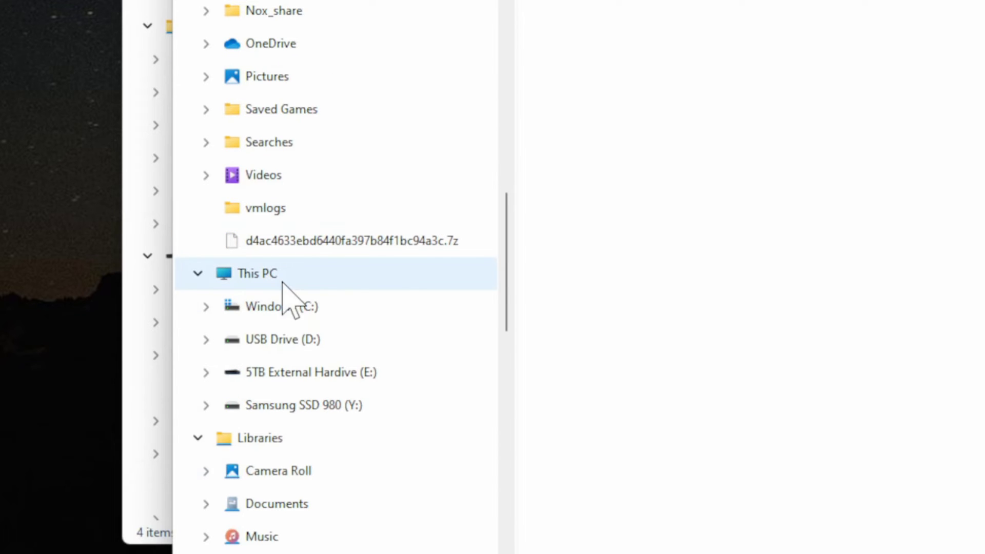
left_click(257, 274)
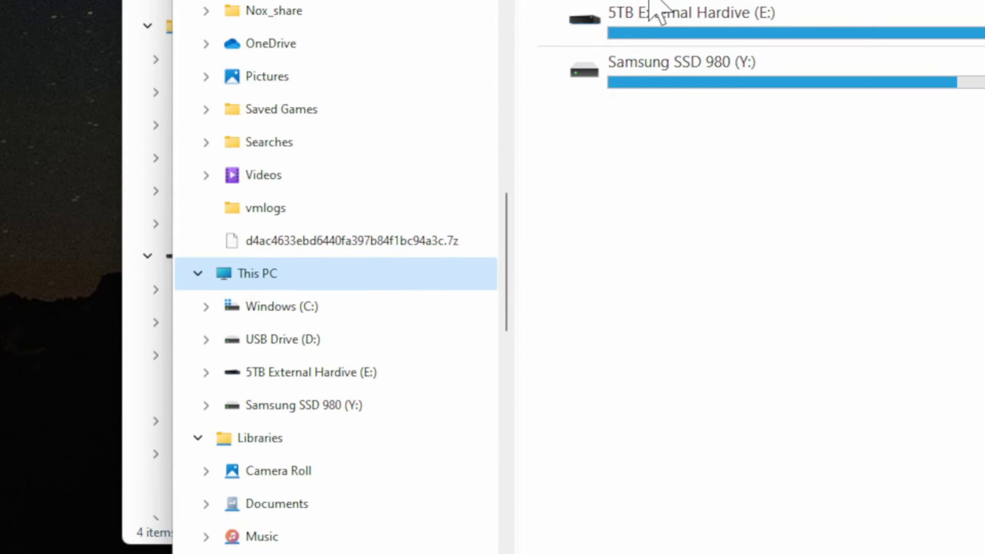
key("Down")
key("Down")
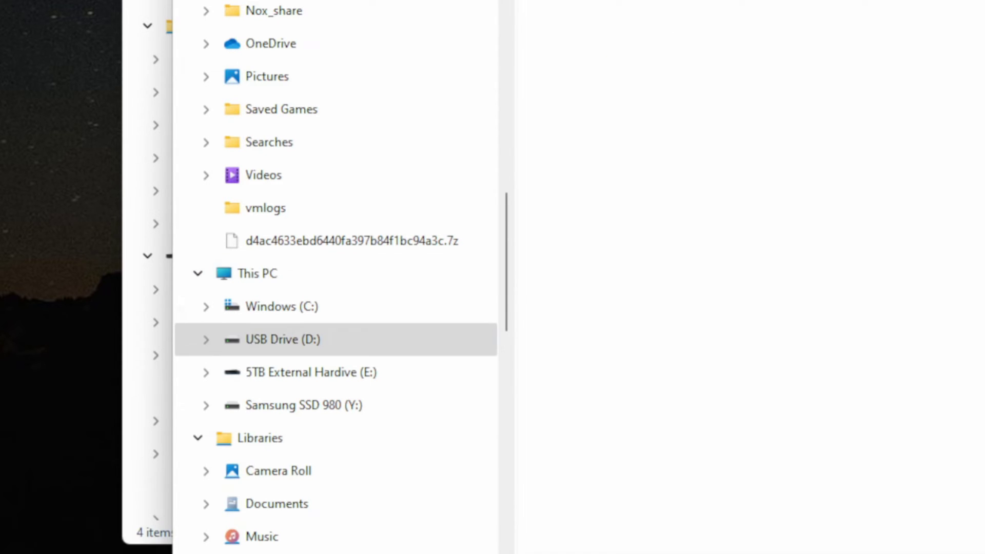
key("Right")
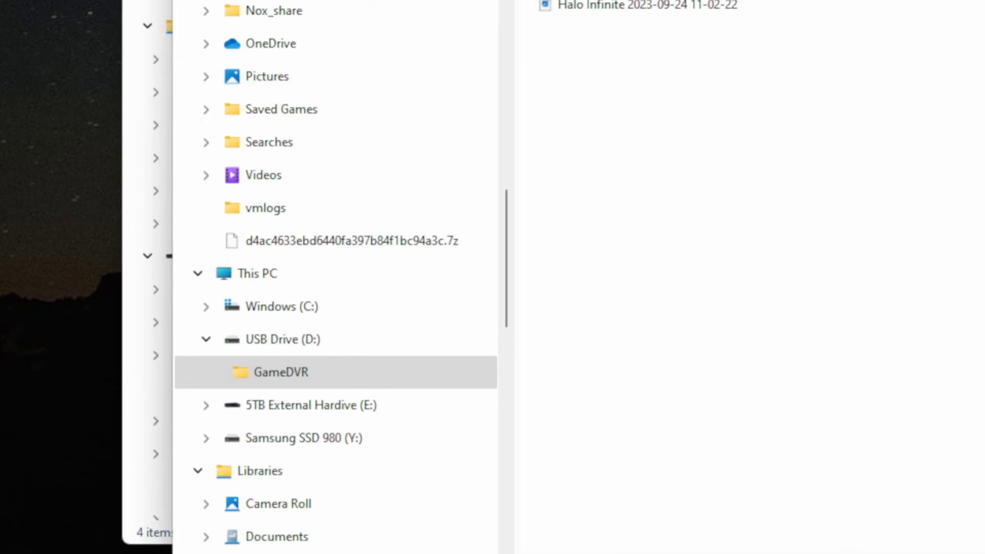
key("Up")
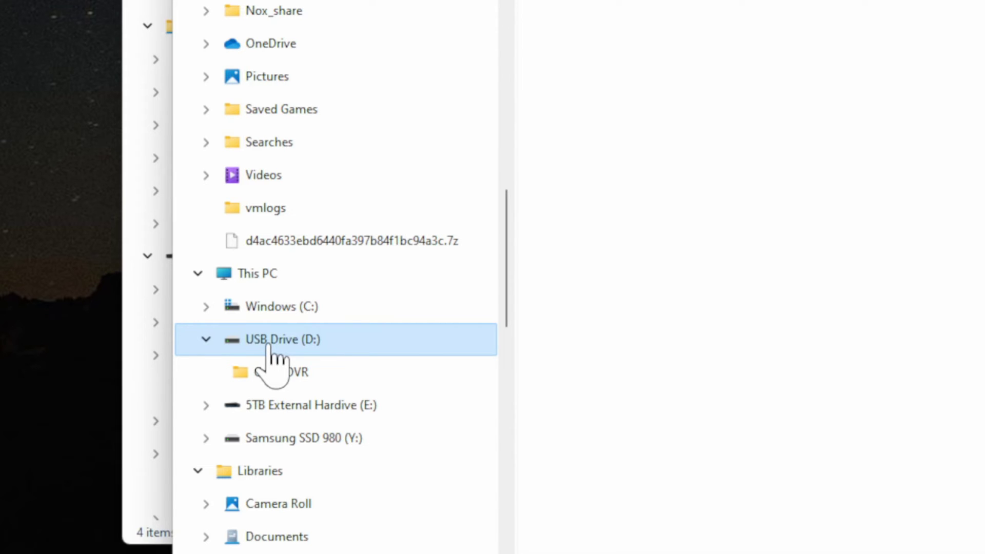
- Format USB Drive (D:) as exFAT, confirming the data-erase warning
right_click(279, 343)
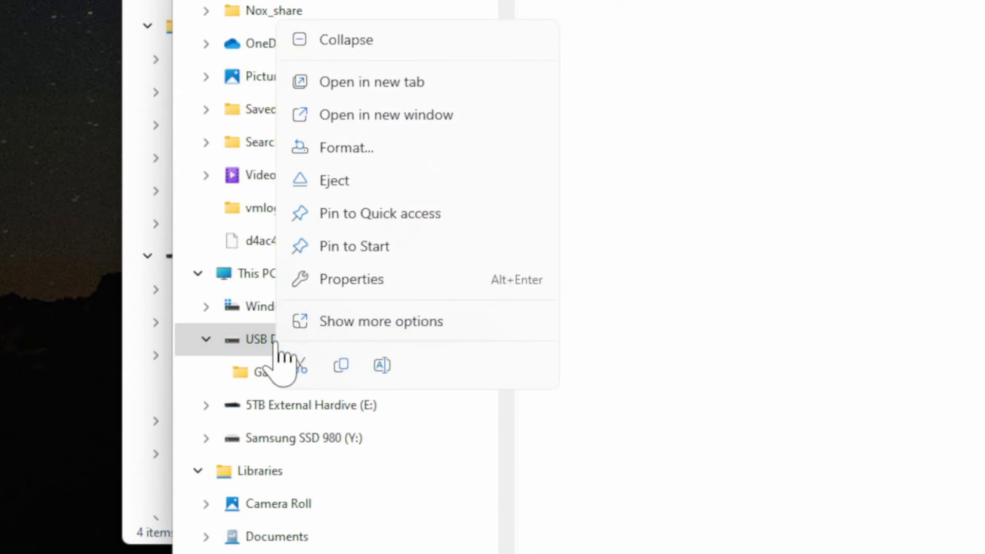
left_click(370, 150)
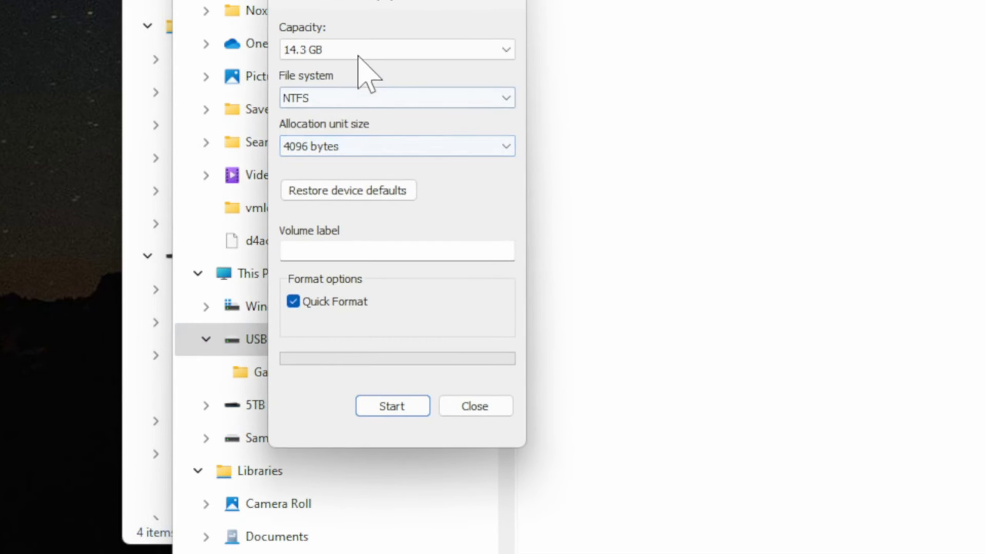
left_click(319, 100)
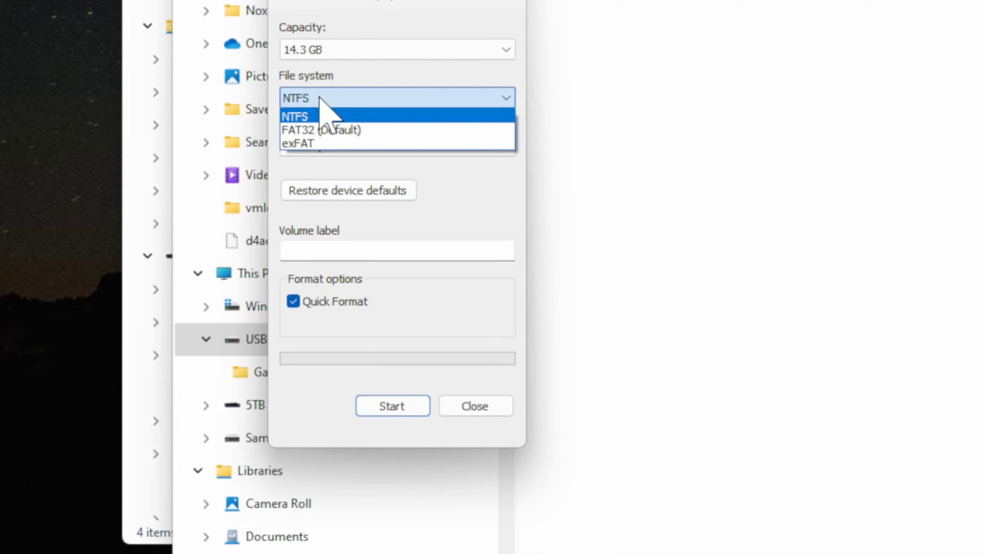
left_click(321, 144)
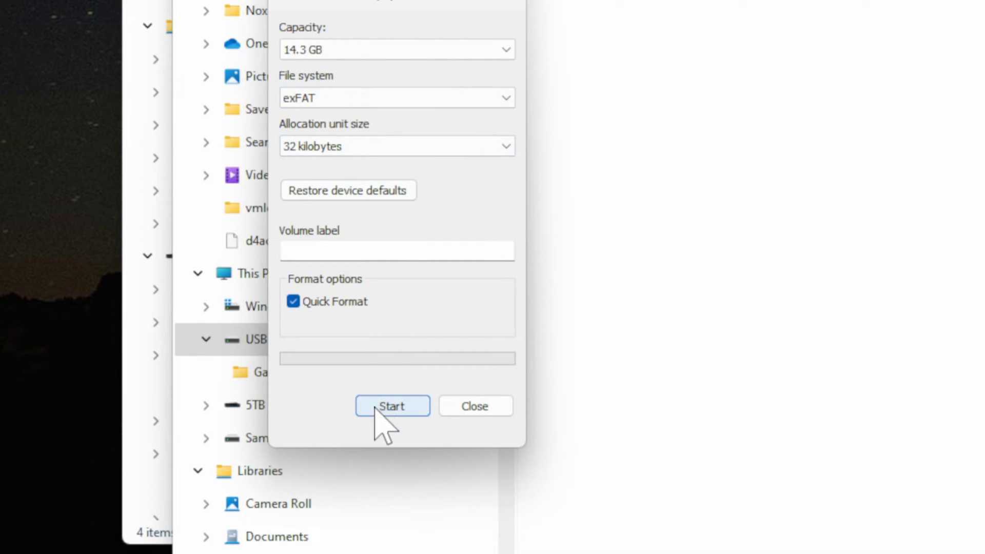
left_click(392, 406)
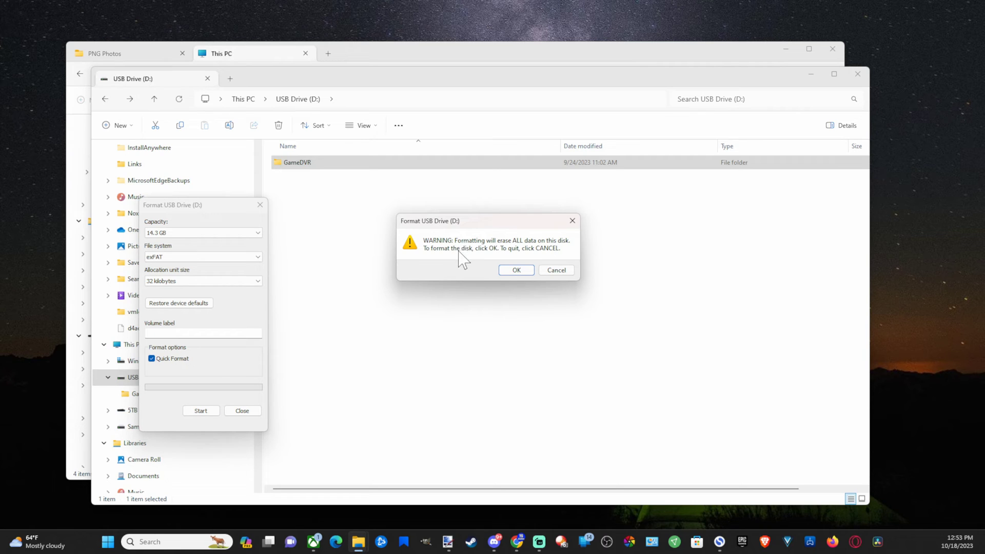
left_click(517, 270)
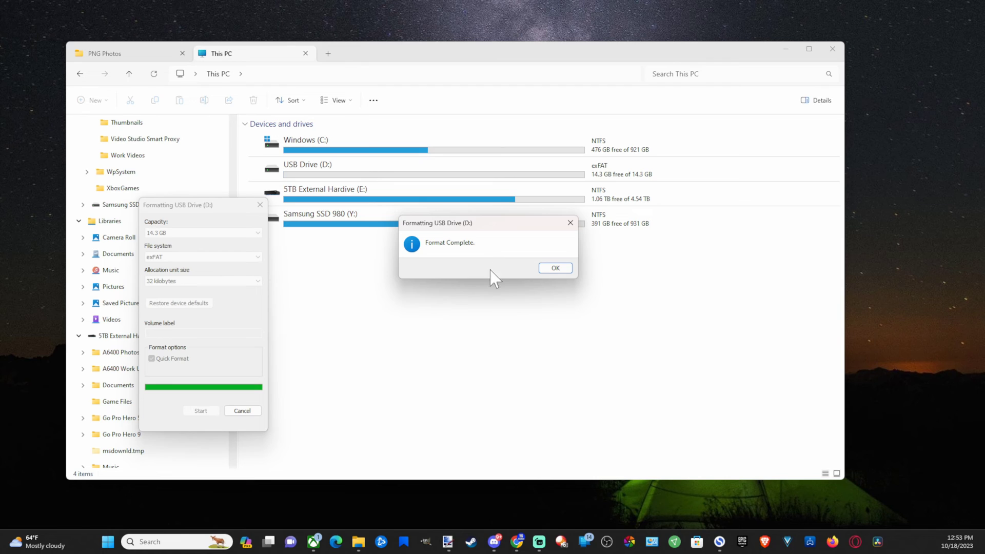
left_click(555, 269)
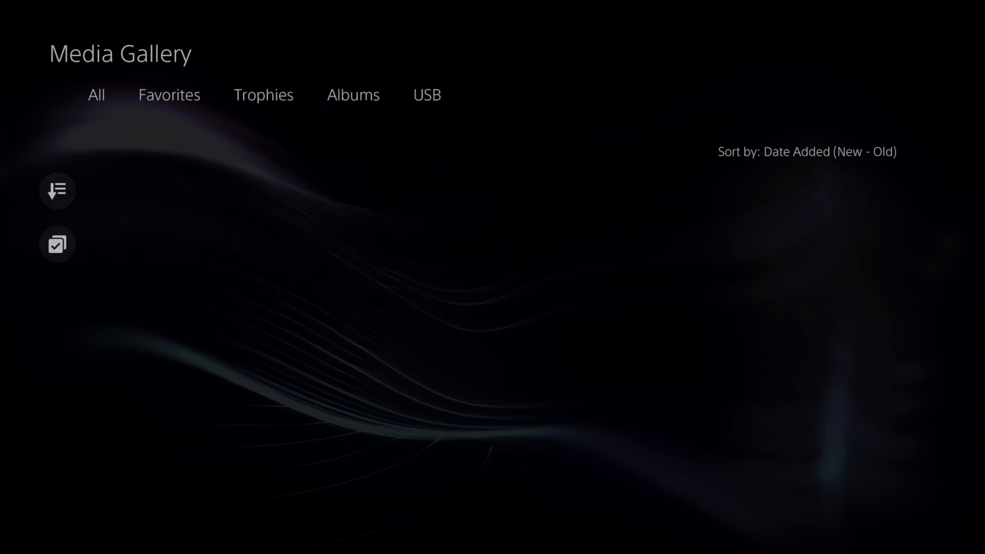
- Open Video Clips > Call of Duty on the USB drive, then back out
key("Return")
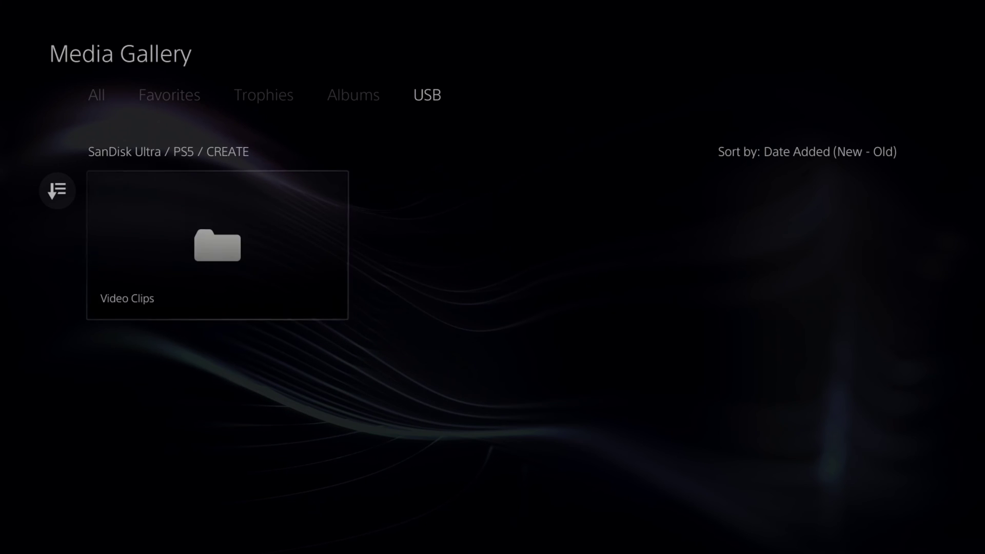
key("Return")
key("Return")
key("Escape")
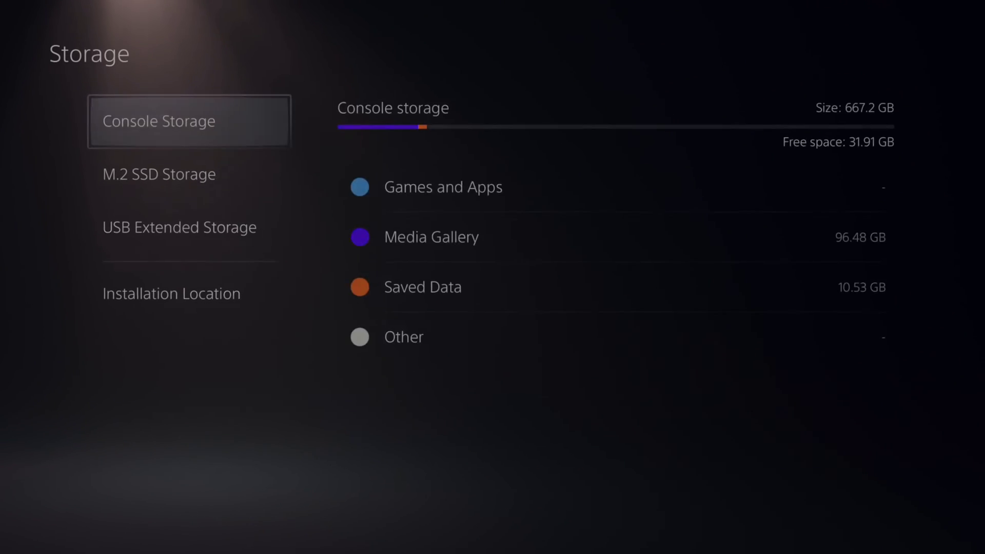
key("Down")
key("Down")
- Attempt Format as USB Extended Storage and dismiss the rear 10Gbps port warning
key("Right")
key("Return")
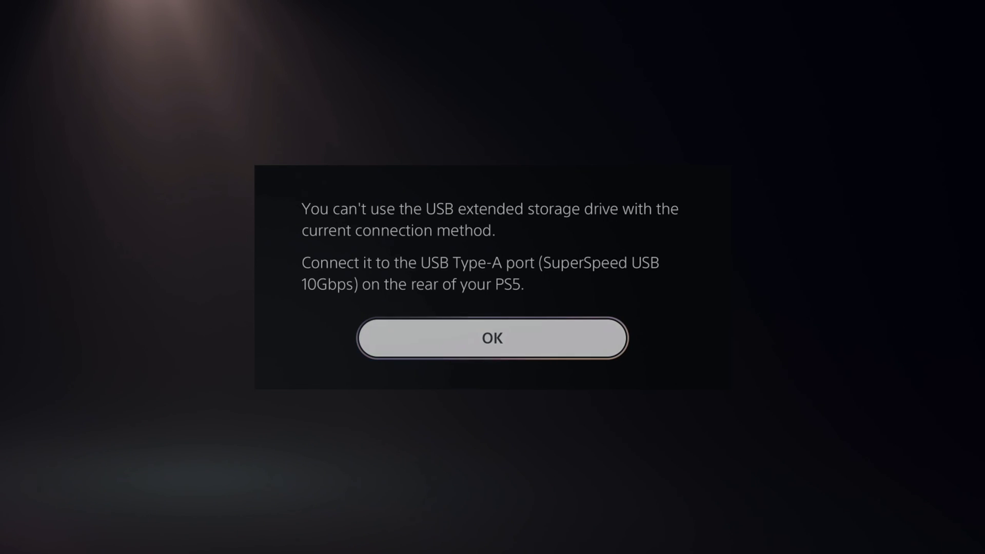
key("Return")
- Leave Storage for the Settings list, moving down toward Saved Data and Game/App Settings
key("Left")
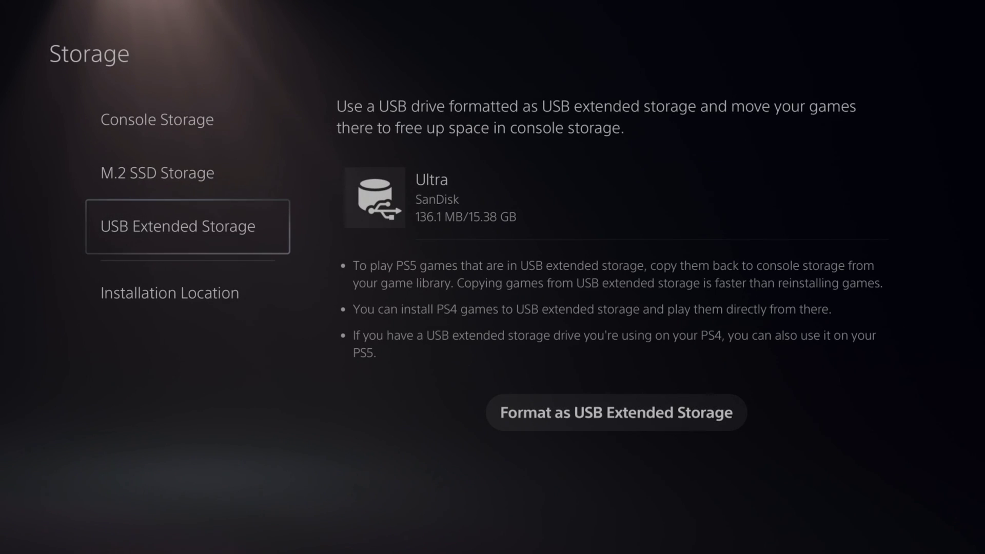
key("Up")
key("Up")
key("Escape")
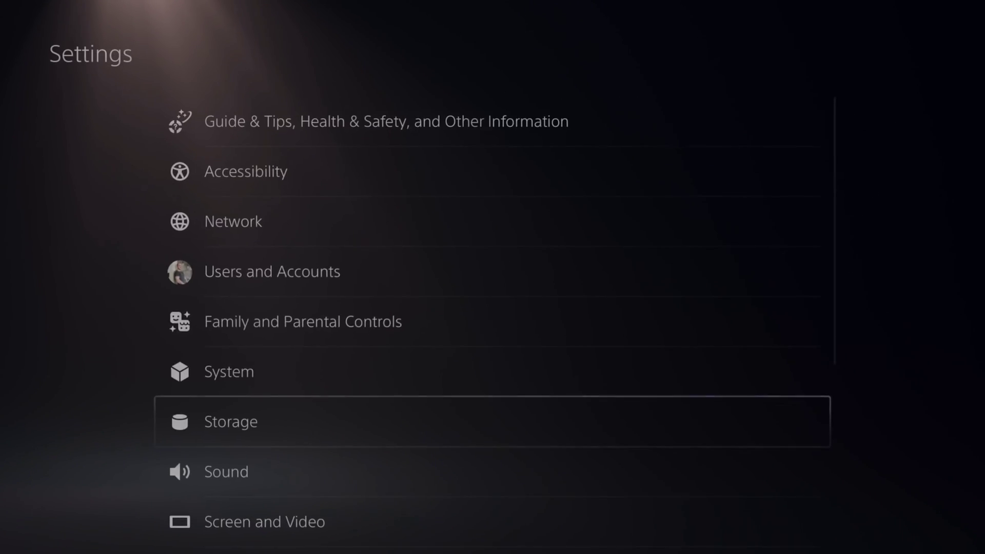
key("Down")
key("Down")
key("Down")
key("Down")
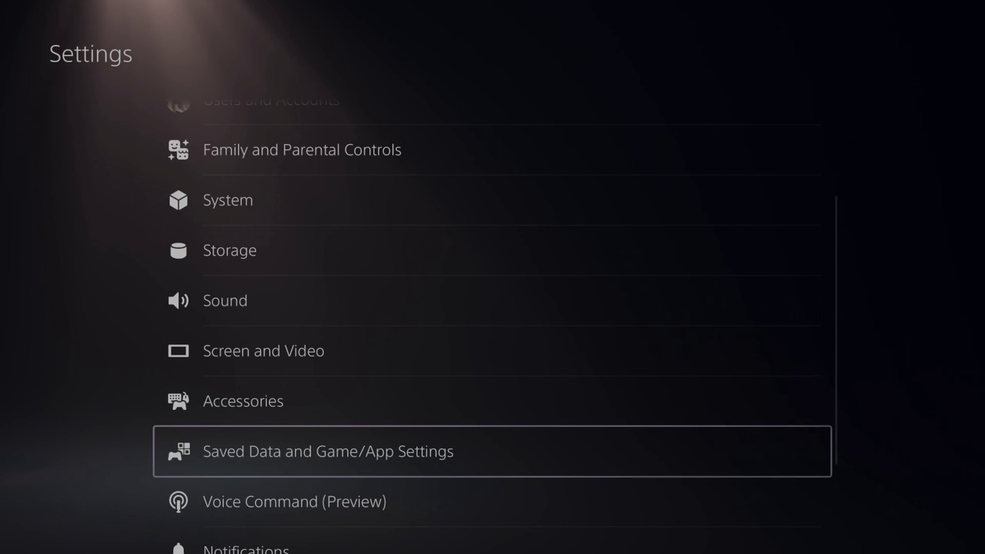